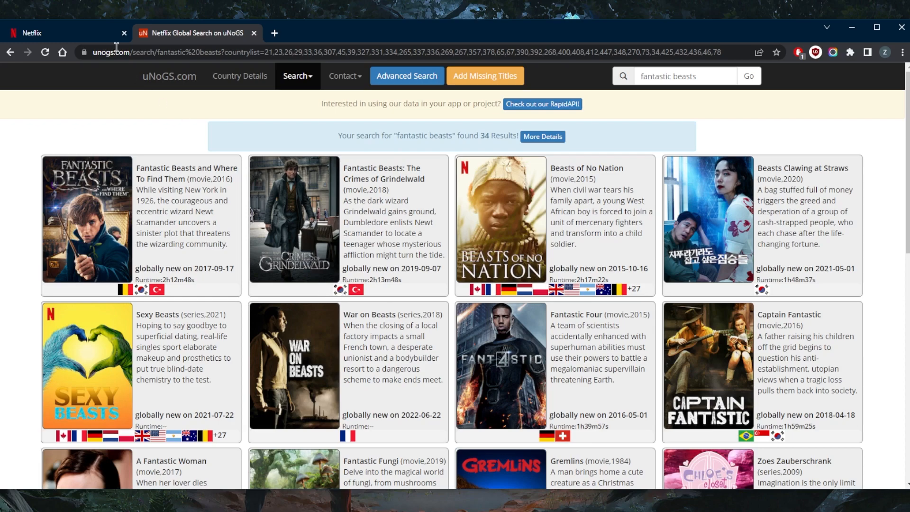
Step: Show the Netflix search results for 'fantastic beasts' with the VPN apps layered on top
left_click(89, 35)
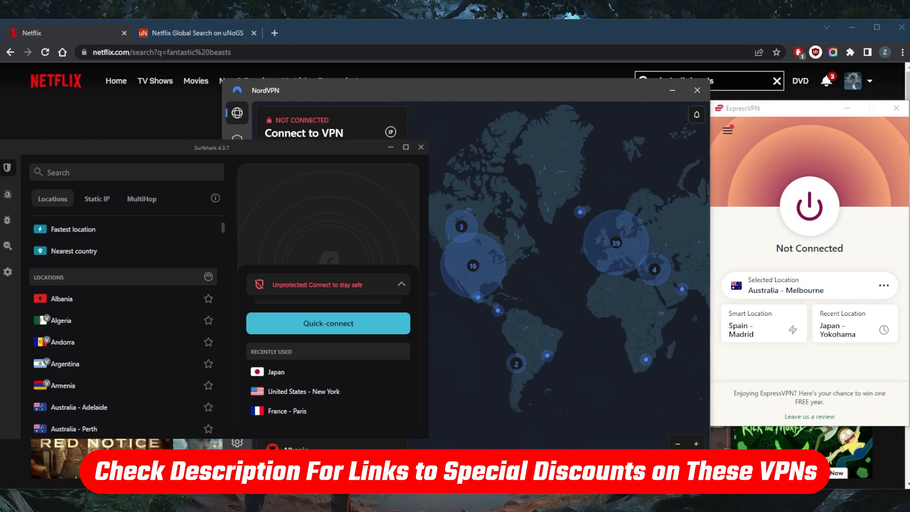
Step: Connect ExpressVPN to South Korea - 2 under Asia Pacific, then return to the Netflix results
left_click(746, 162)
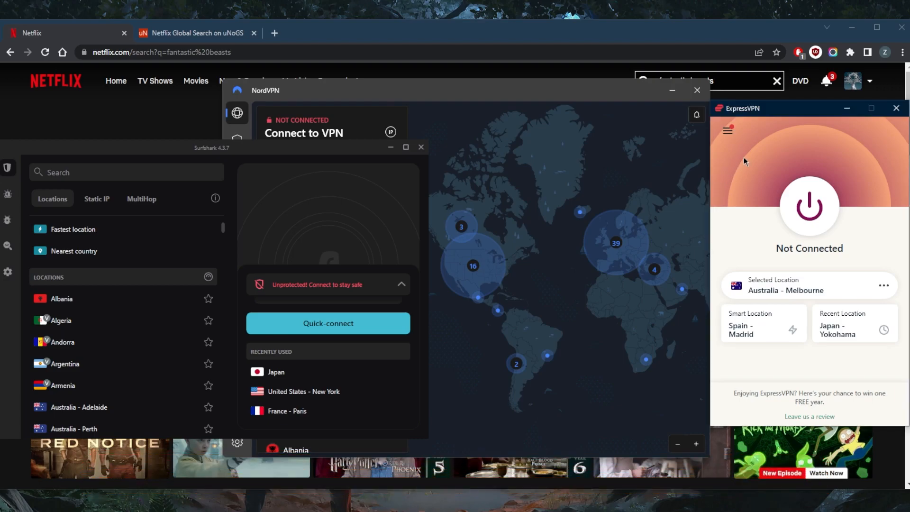
left_click(727, 135)
left_click(761, 152)
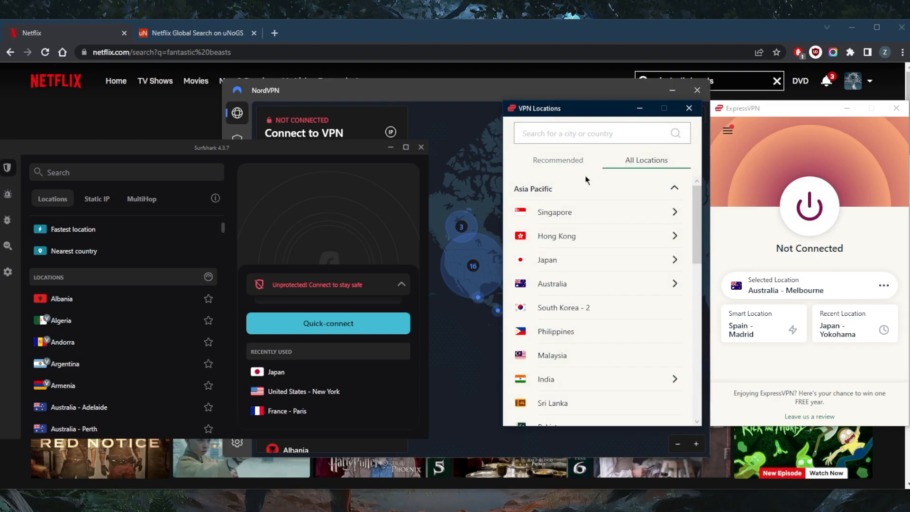
left_click(674, 188)
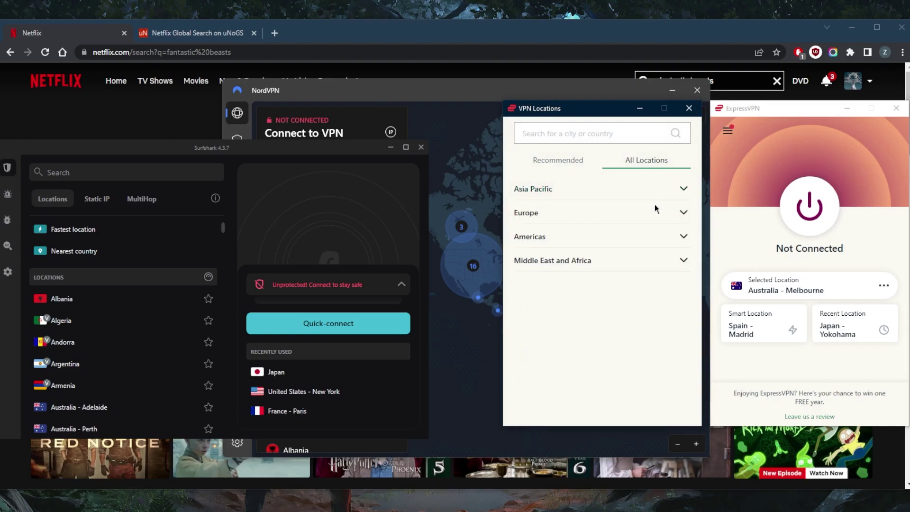
left_click(675, 189)
left_click(582, 308)
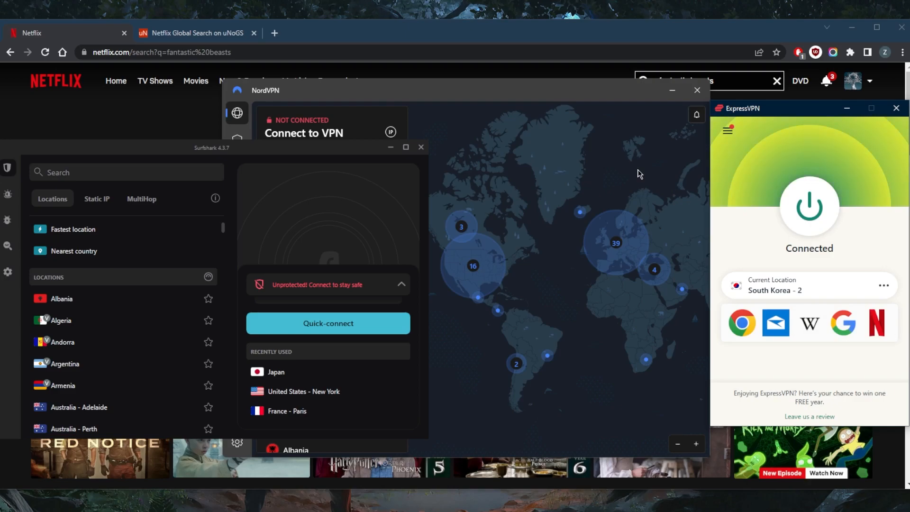
left_click(321, 34)
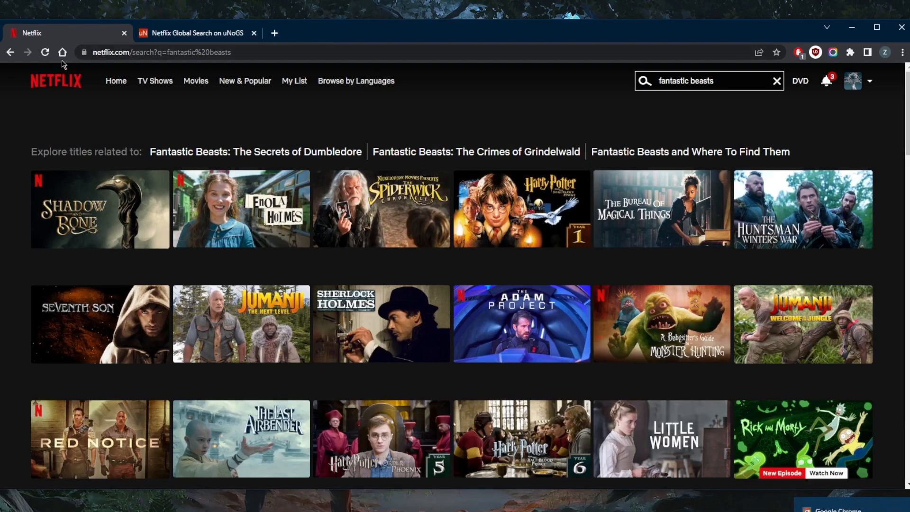
Step: Reload the Netflix search and compare with uNoGS showing Crimes of Grindelwald in South Korea
left_click(45, 54)
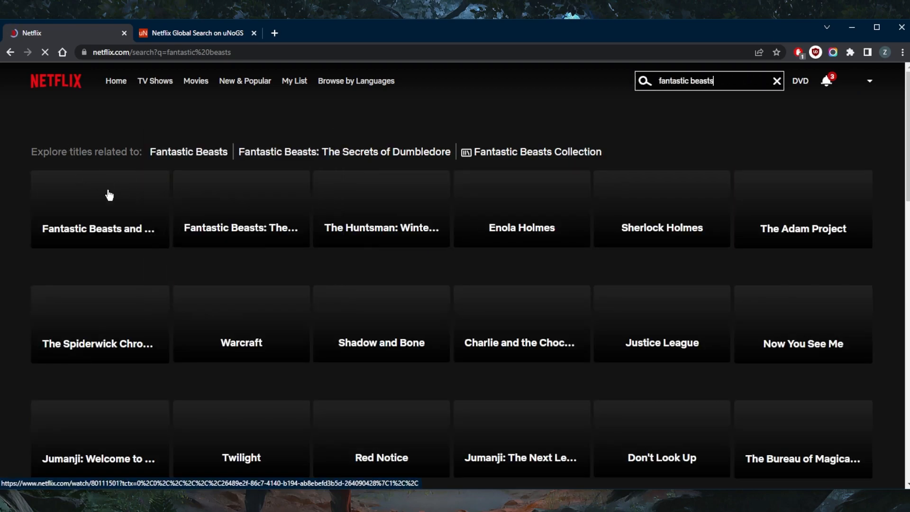
mouse_move(241, 206)
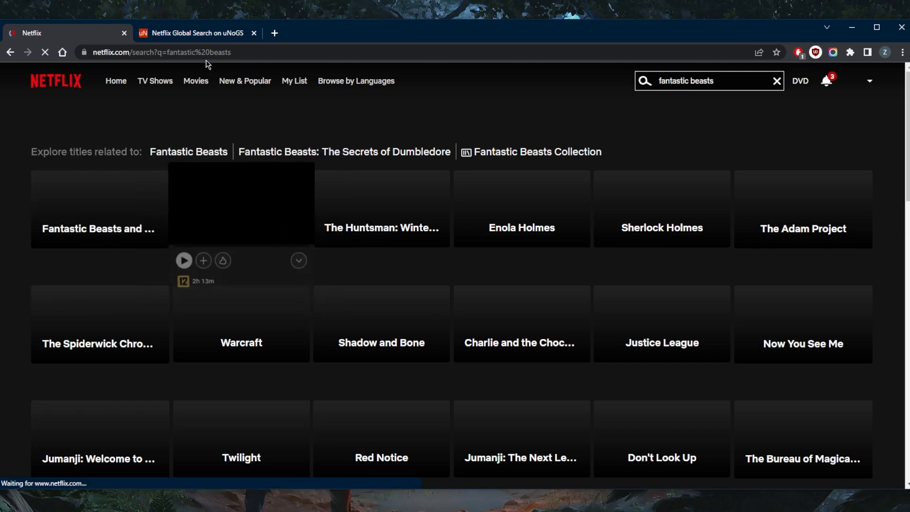
left_click(201, 39)
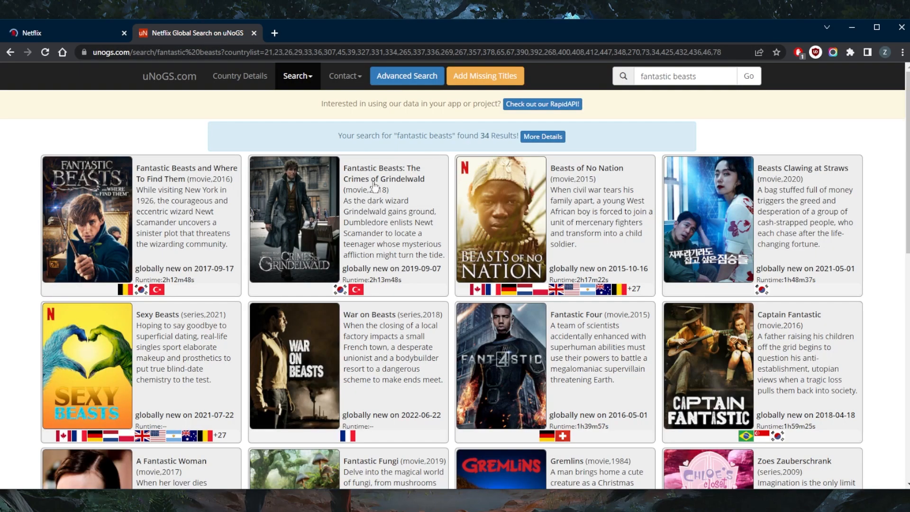
Step: Return to the Netflix results now listing Fantastic Beasts: The Crimes of Grindelwald
left_click(81, 33)
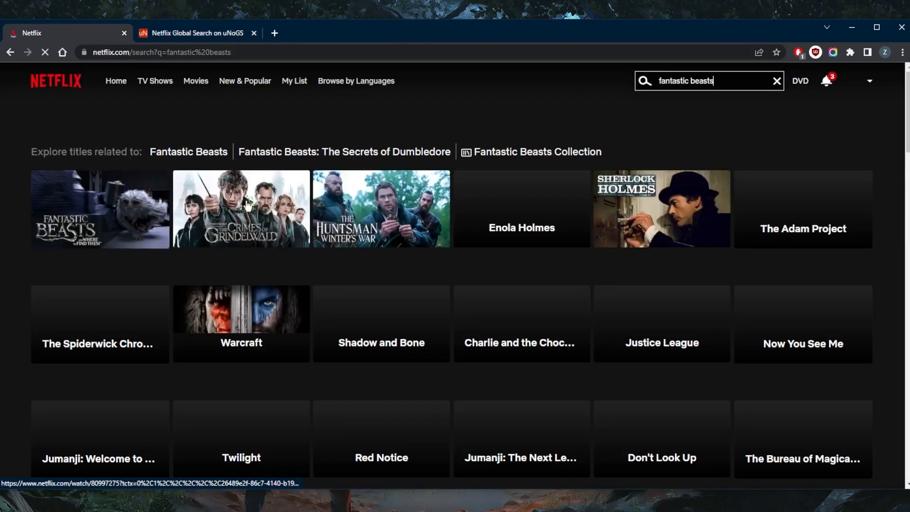